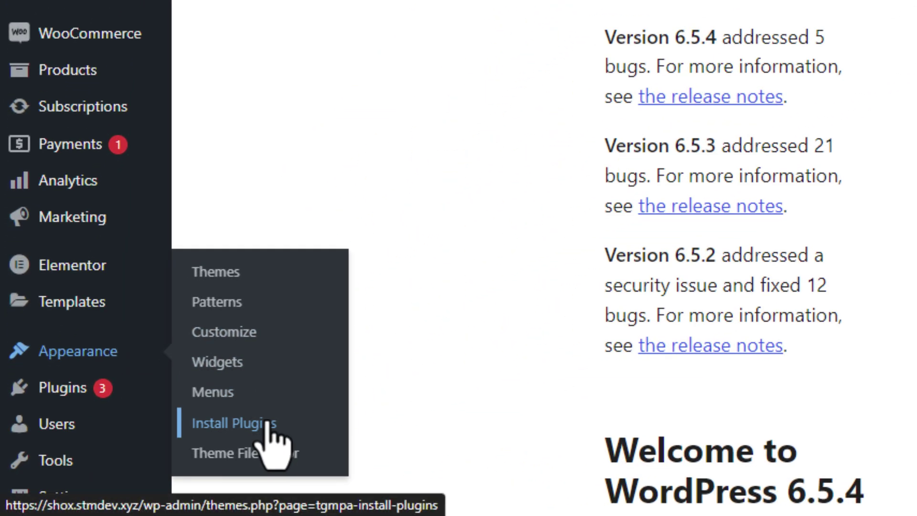
- Install Envato Market from the theme's required plugins, activate it, and open its settings page
{"action": "left_click", "coordinate": [271, 430]}
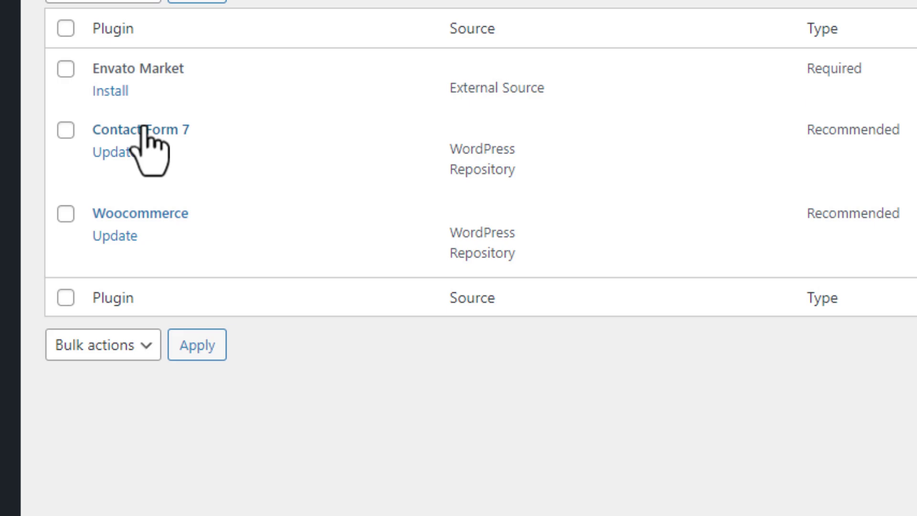
{"action": "left_click", "coordinate": [77, 148]}
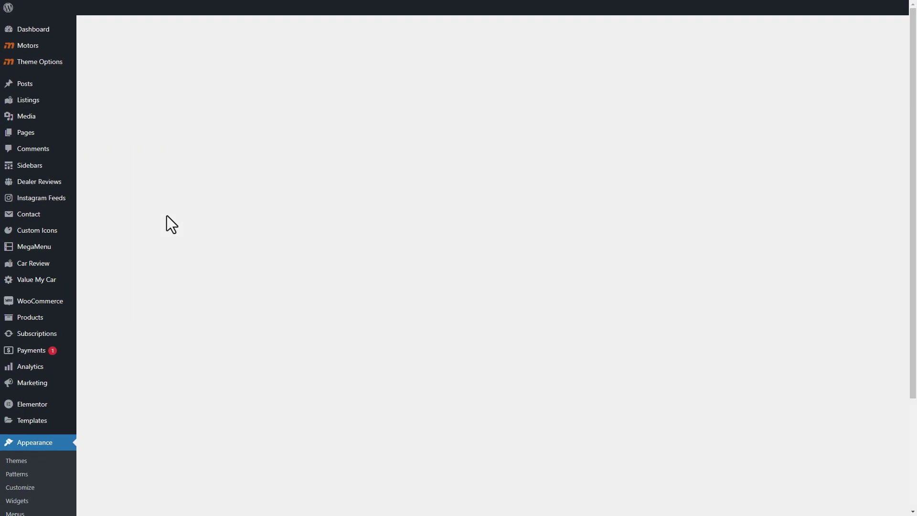
{"action": "scroll", "coordinate": [244, 77], "scroll_direction": "down", "scroll_amount": 5}
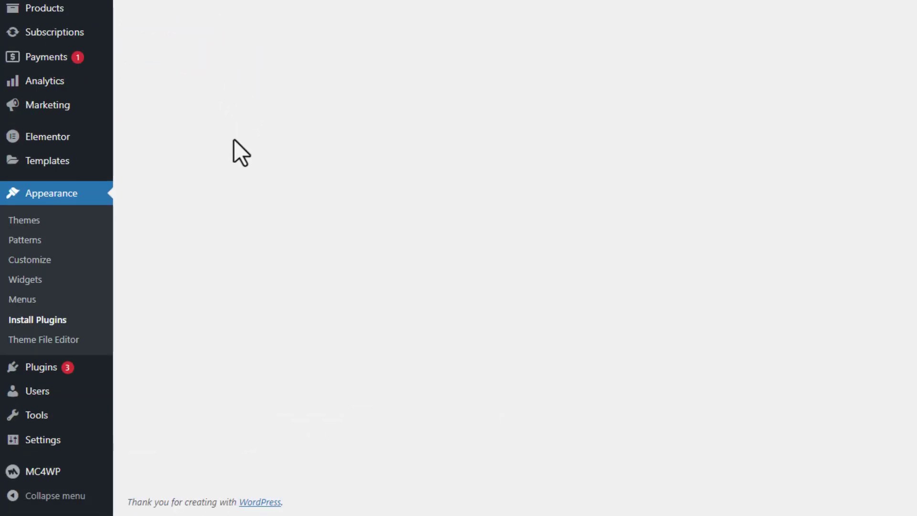
{"action": "mouse_move", "coordinate": [41, 367]}
{"action": "left_click", "coordinate": [108, 377]}
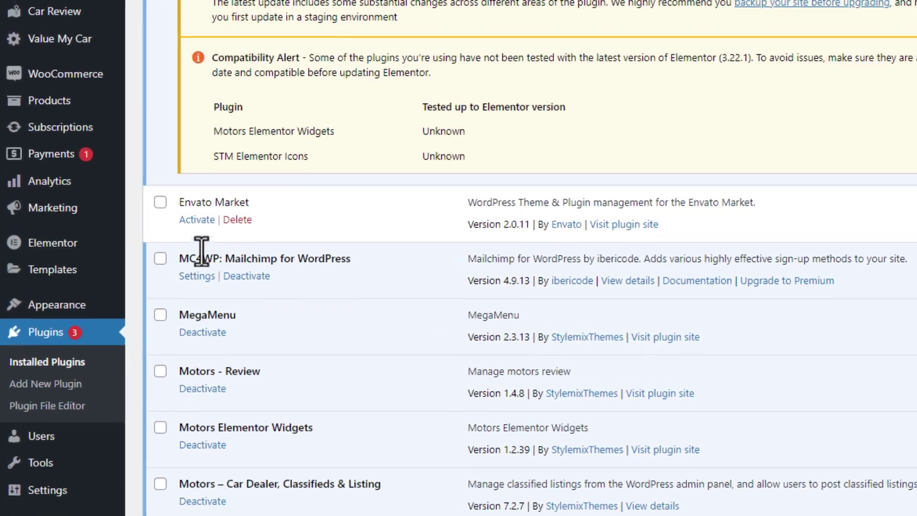
{"action": "left_click", "coordinate": [180, 198]}
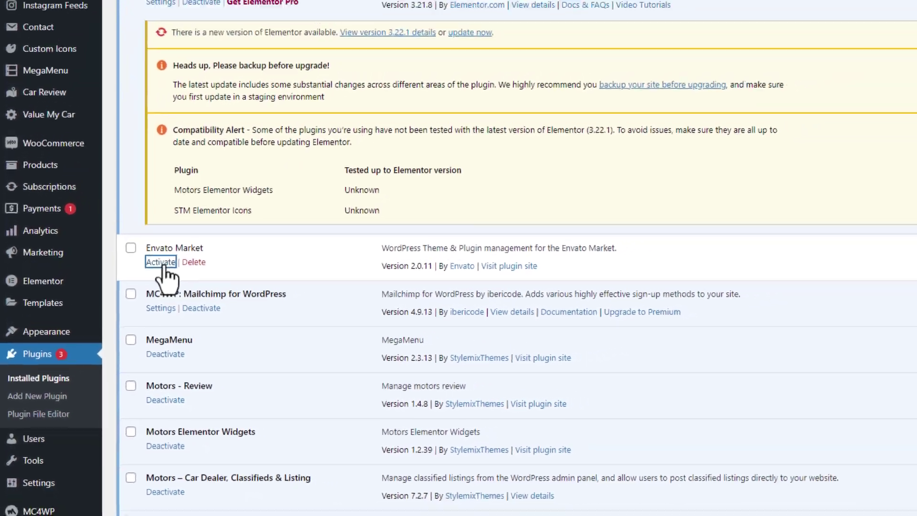
{"action": "left_click", "coordinate": [120, 299]}
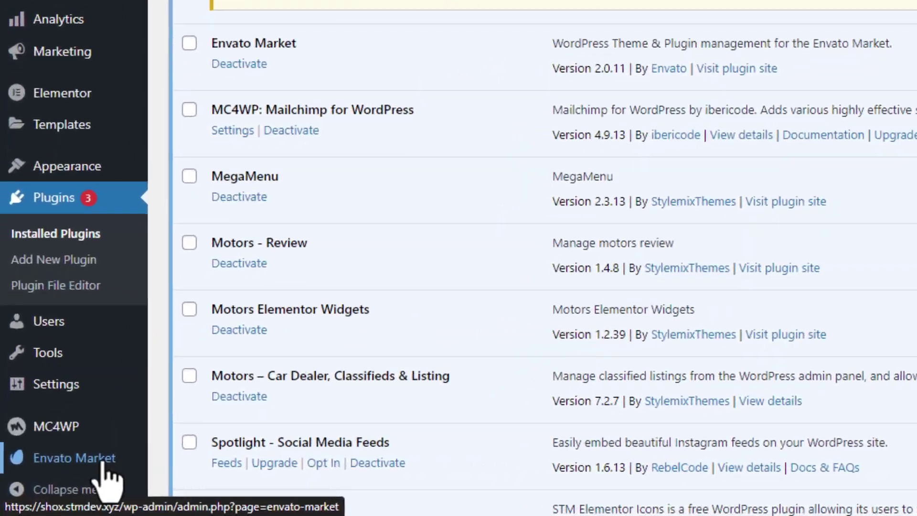
{"action": "left_click", "coordinate": [75, 458]}
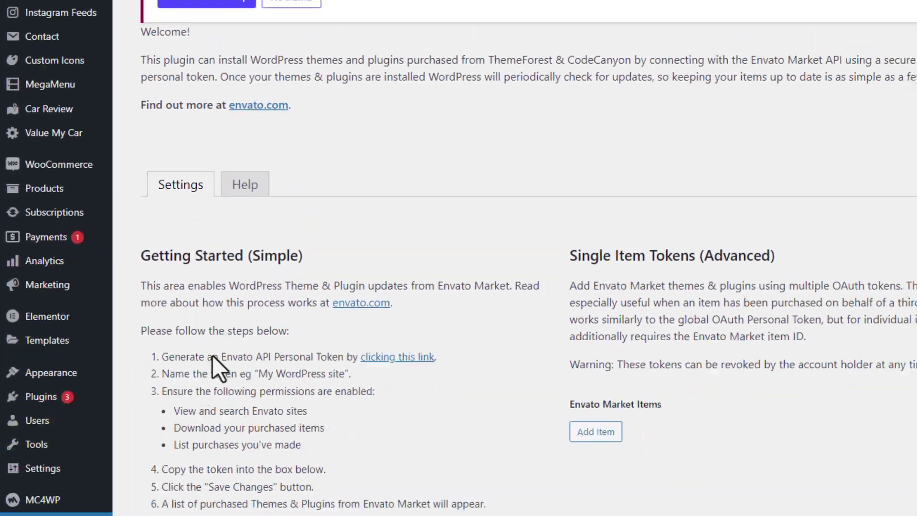
- Start a new Envato personal token and name it 'Motors Update'
{"action": "left_click", "coordinate": [373, 201]}
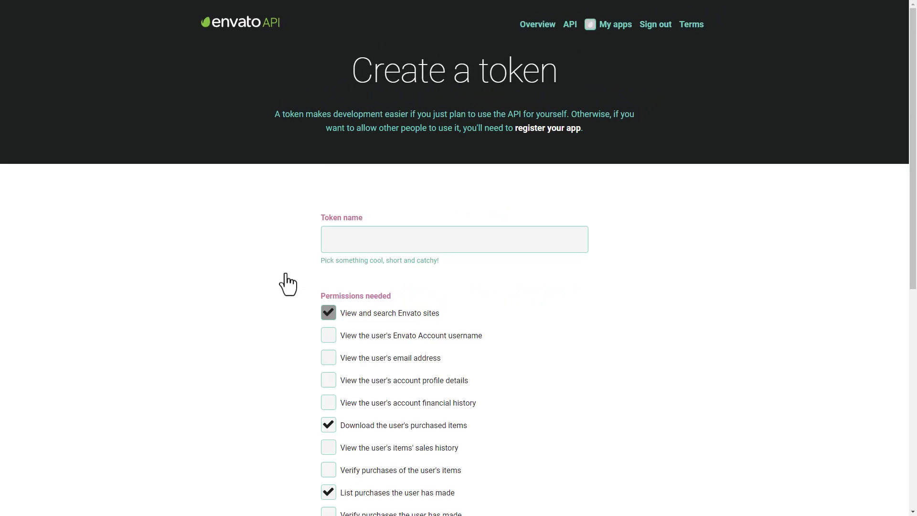
{"action": "left_click", "coordinate": [388, 239]}
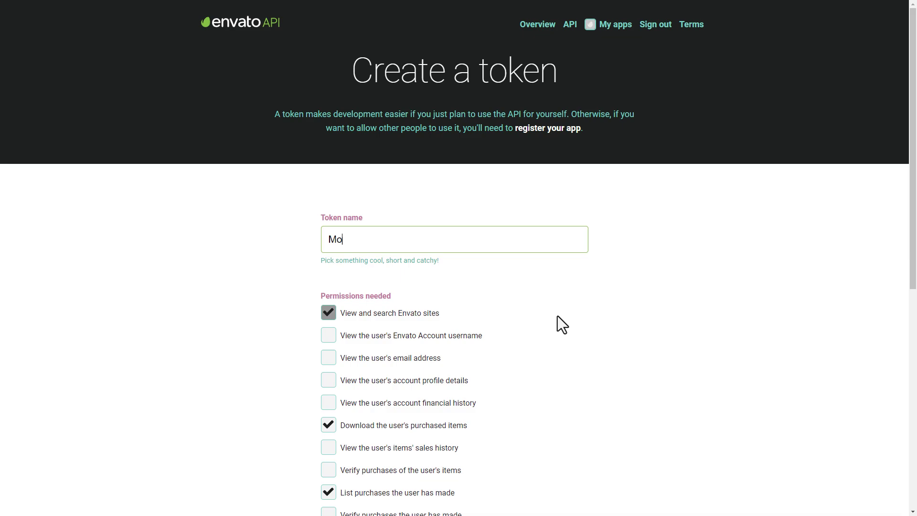
{"action": "key", "text": "BackSpace"}
{"action": "type", "text": "Update"}
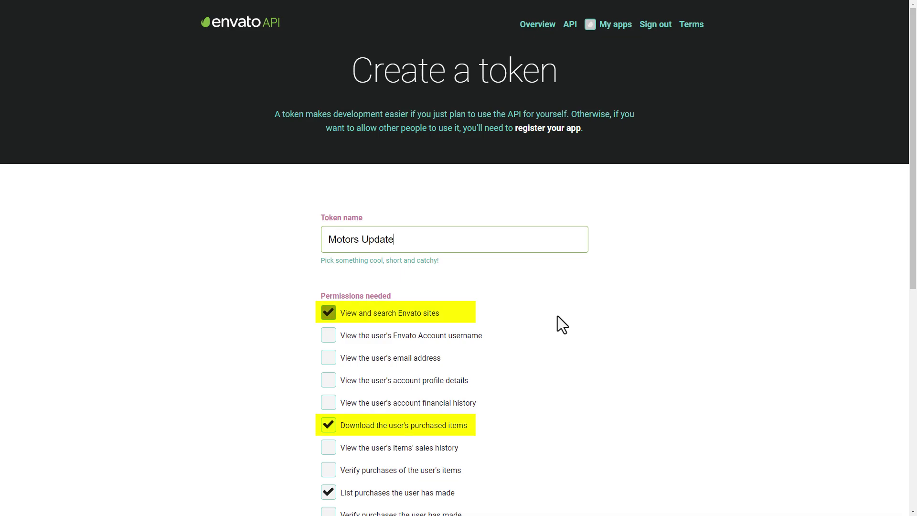
{"action": "left_click", "coordinate": [558, 316]}
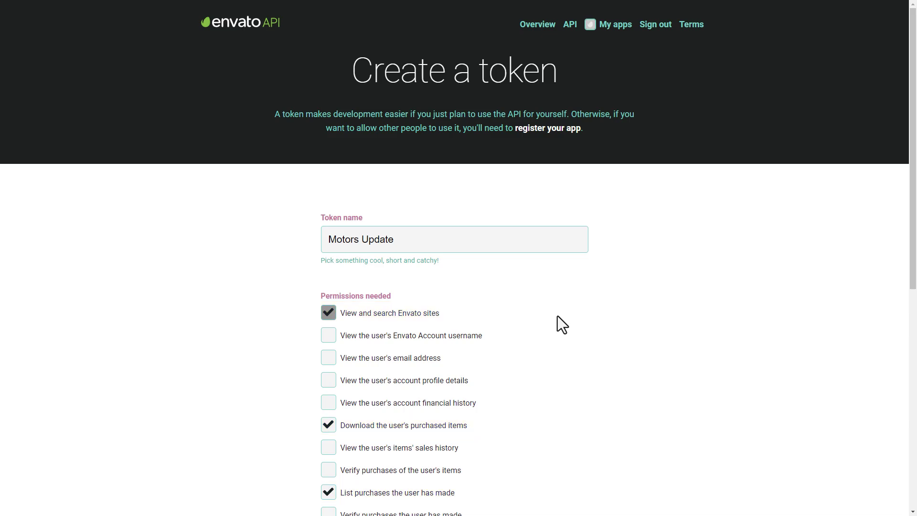
{"action": "scroll", "coordinate": [557, 316], "scroll_direction": "down", "scroll_amount": 5}
{"action": "scroll", "coordinate": [558, 316], "scroll_direction": "down", "scroll_amount": 5}
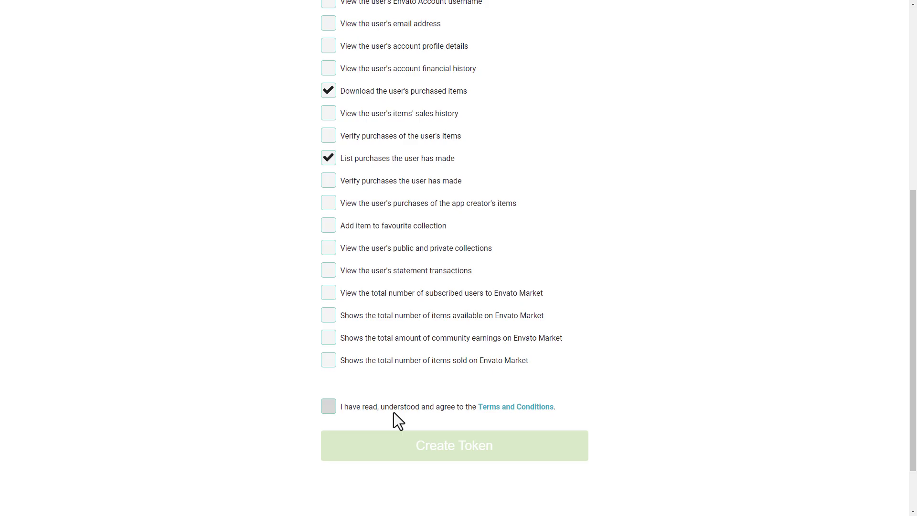
- Accept the terms, create the token, copy its secret key, and confirm it is stored
{"action": "left_click", "coordinate": [329, 407]}
{"action": "left_click", "coordinate": [455, 445]}
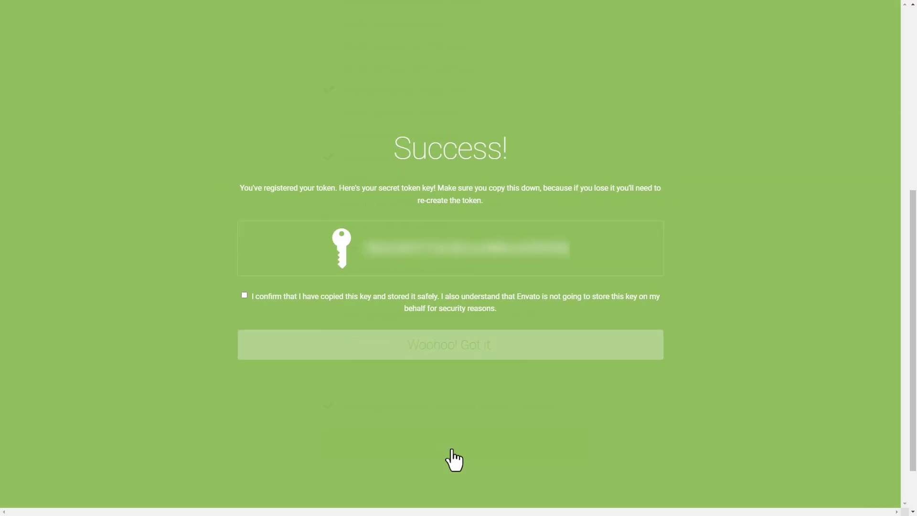
{"action": "left_click_drag", "start_coordinate": [367, 248], "coordinate": [574, 247]}
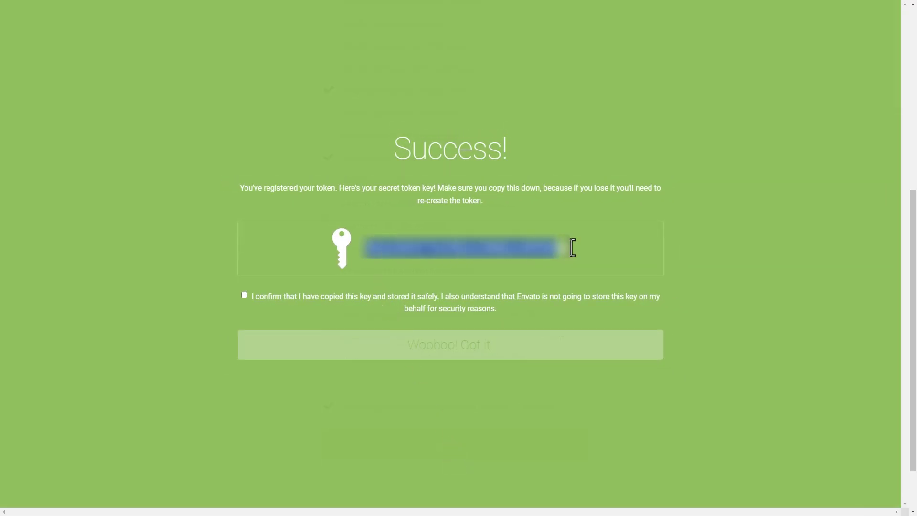
{"action": "key", "text": "ctrl+c"}
{"action": "left_click", "coordinate": [244, 294]}
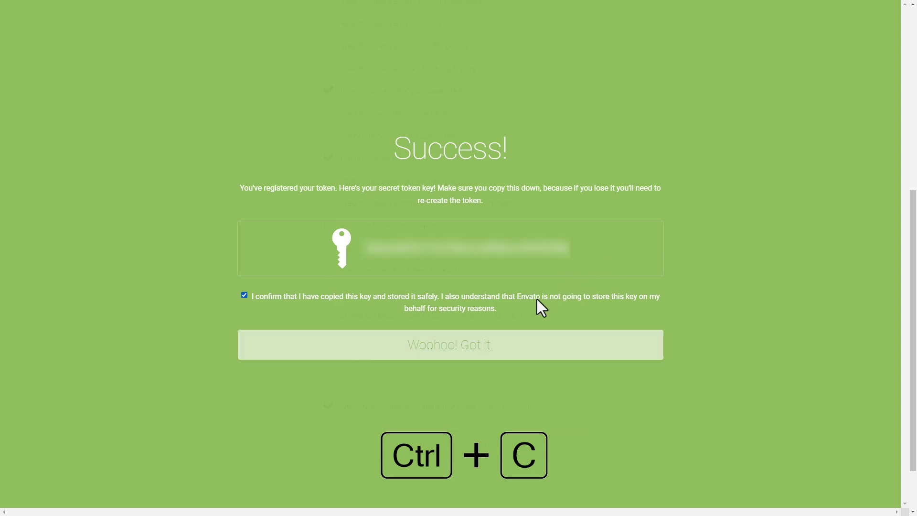
- Paste the copied token into Envato Market, save it, and update the Motors theme to 5.6.21
{"action": "left_click", "coordinate": [530, 345]}
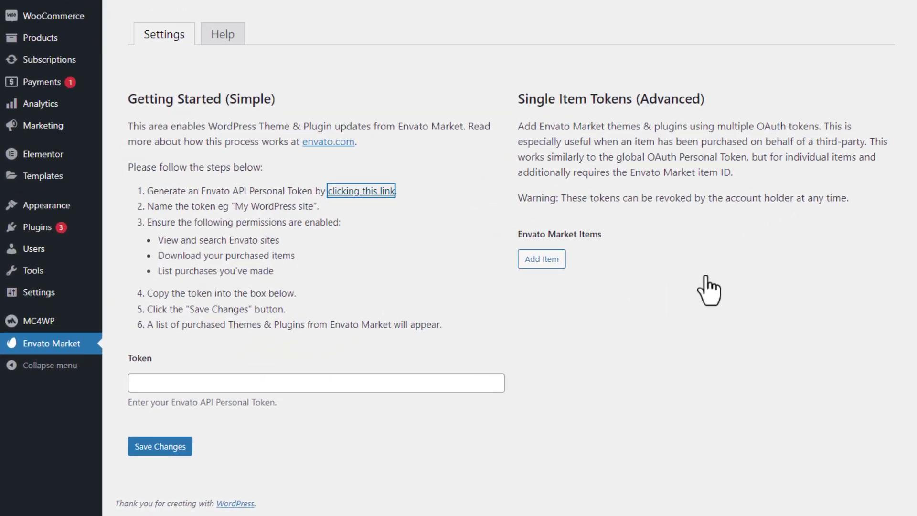
{"action": "left_click", "coordinate": [620, 349]}
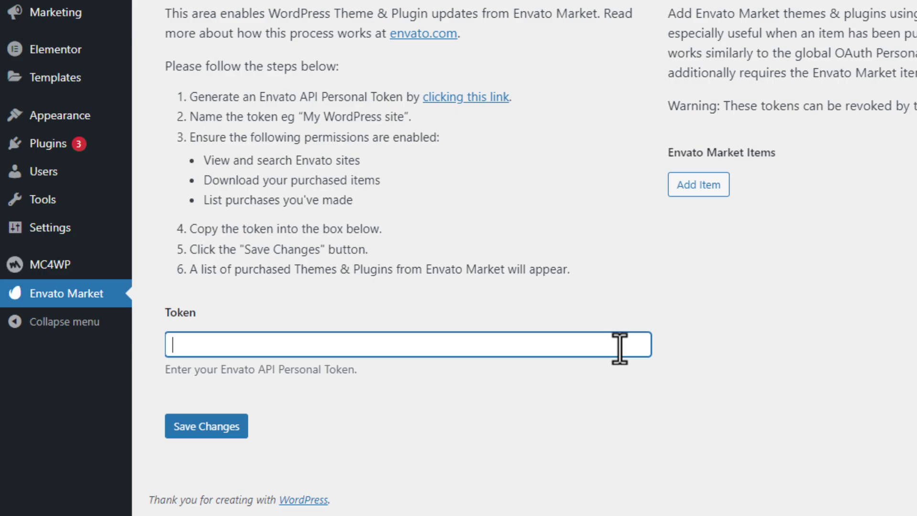
{"action": "key", "text": "ctrl+v"}
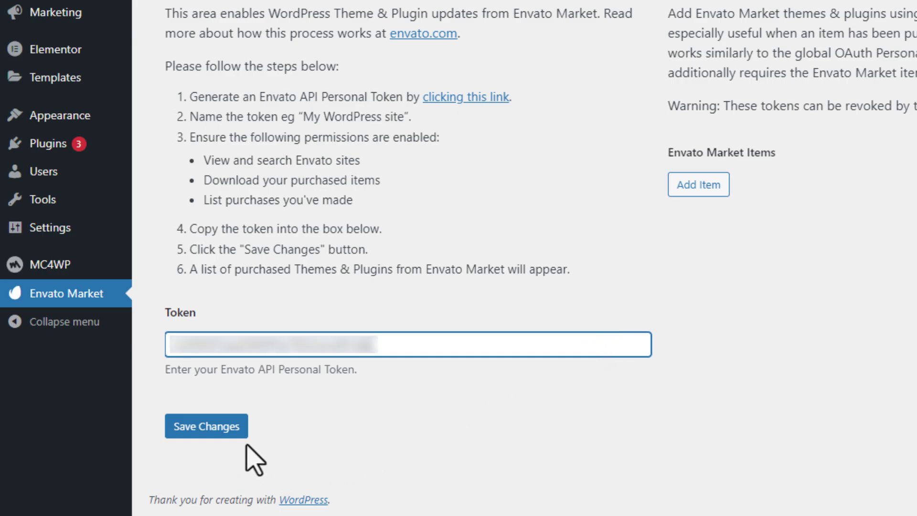
{"action": "left_click", "coordinate": [215, 428]}
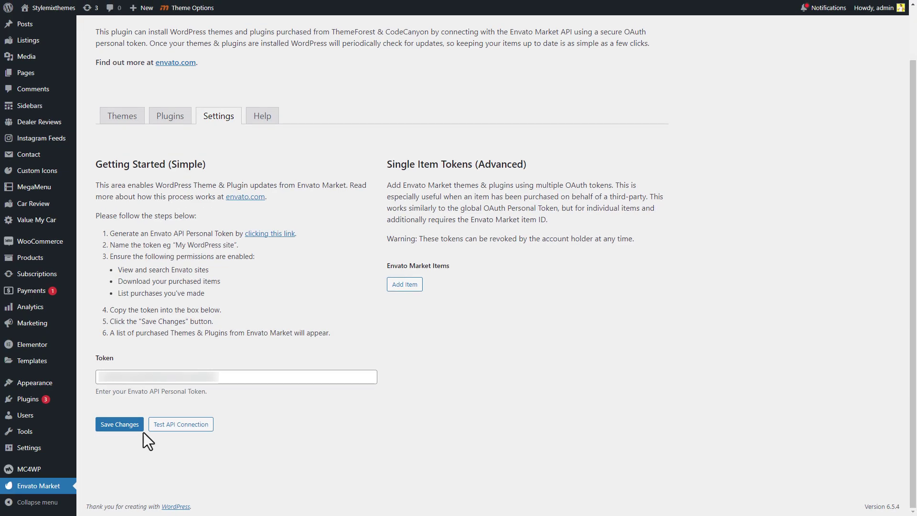
{"action": "left_click", "coordinate": [144, 432]}
{"action": "left_click", "coordinate": [122, 116]}
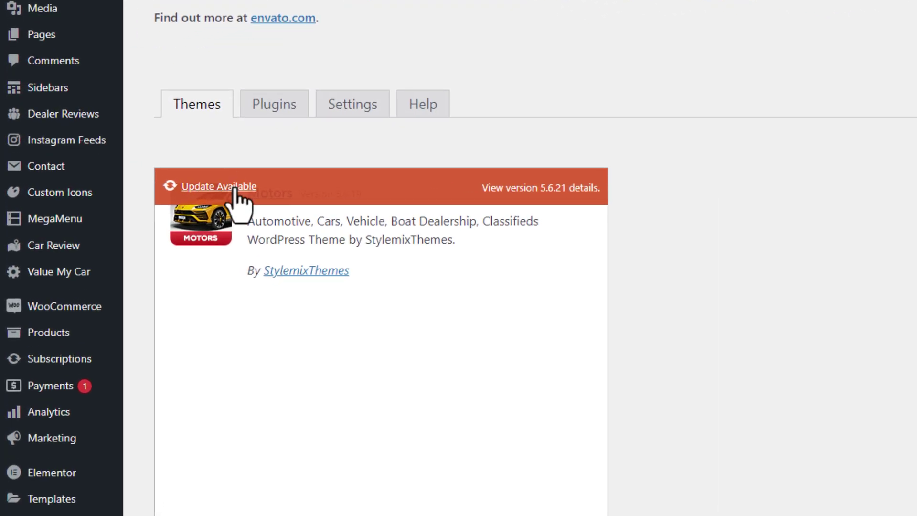
{"action": "left_click", "coordinate": [236, 188]}
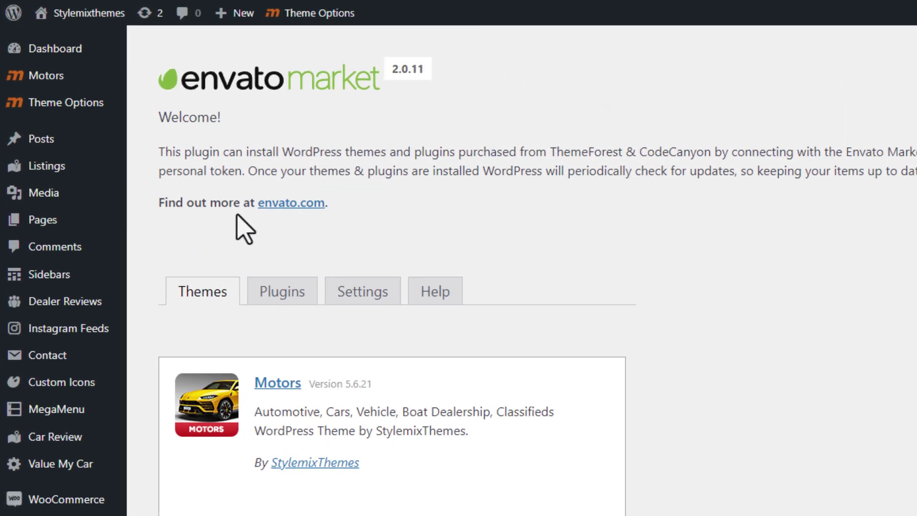
{"action": "mouse_move", "coordinate": [46, 75]}
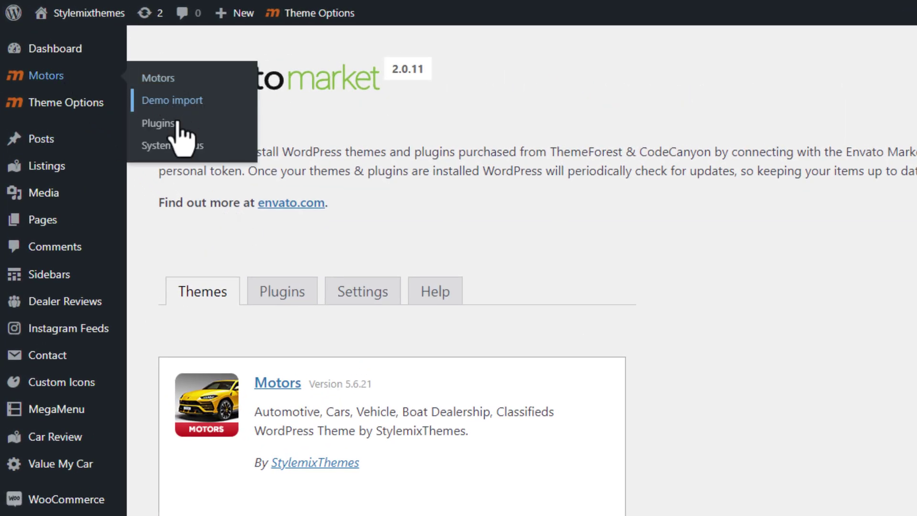
- Update Elementor and Woocommerce in the Motors plugins list, then filter the list to Core plugins
{"action": "left_click", "coordinate": [159, 123]}
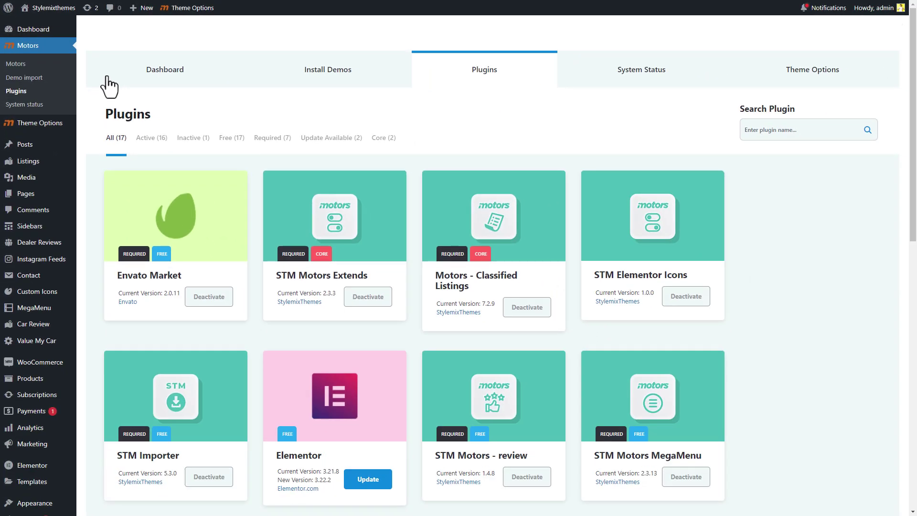
{"action": "left_click", "coordinate": [345, 150]}
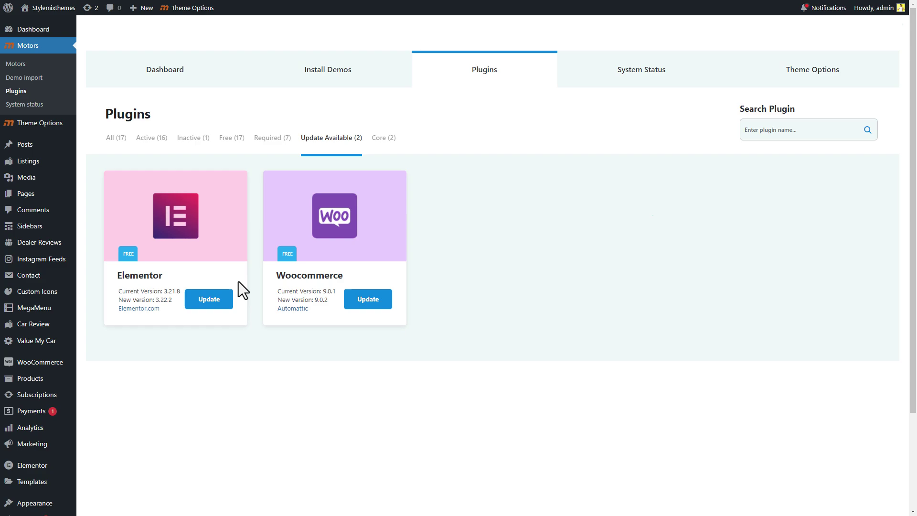
{"action": "left_click", "coordinate": [209, 299]}
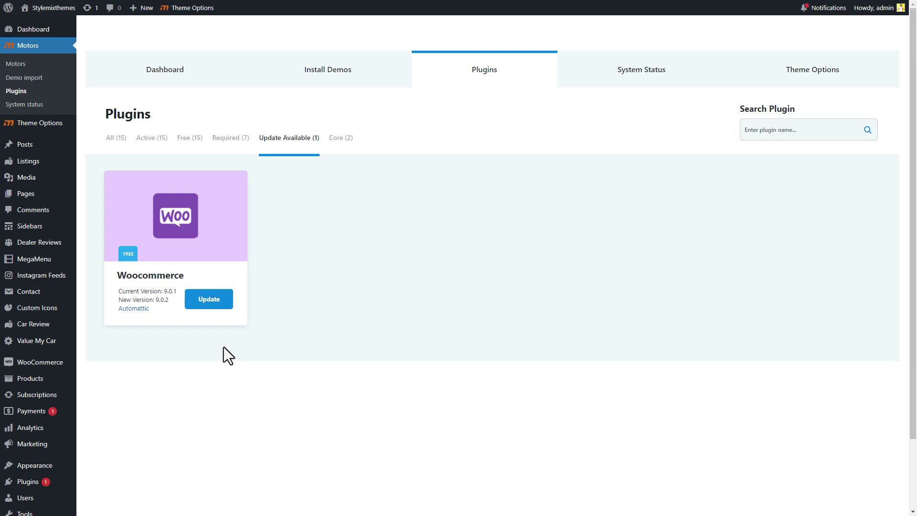
{"action": "left_click", "coordinate": [209, 299]}
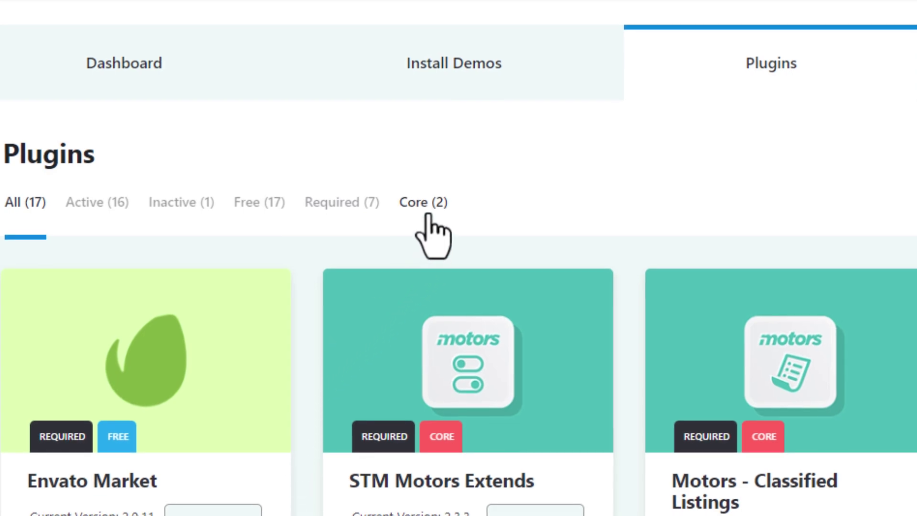
{"action": "left_click", "coordinate": [423, 205]}
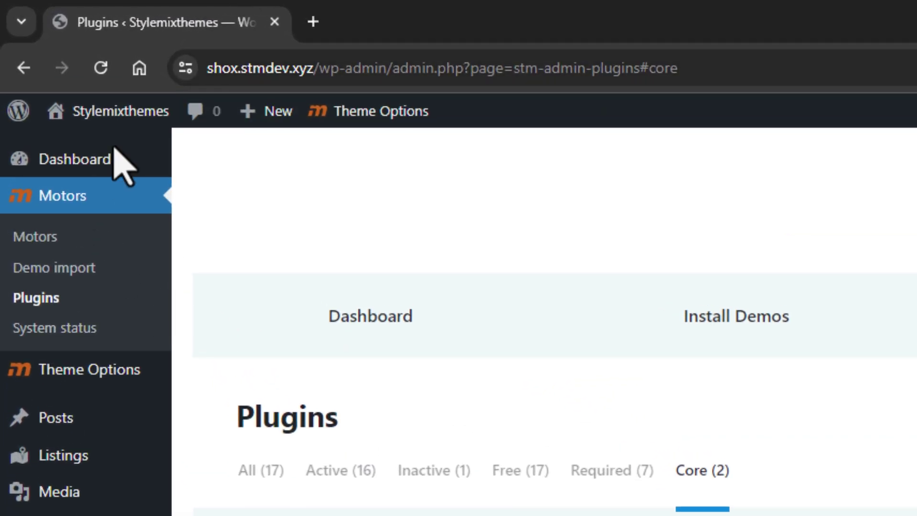
- Delete the Motors site's on-device cookies and site data in Chrome, then reload the page
{"action": "left_click", "coordinate": [185, 67]}
{"action": "left_click", "coordinate": [273, 210]}
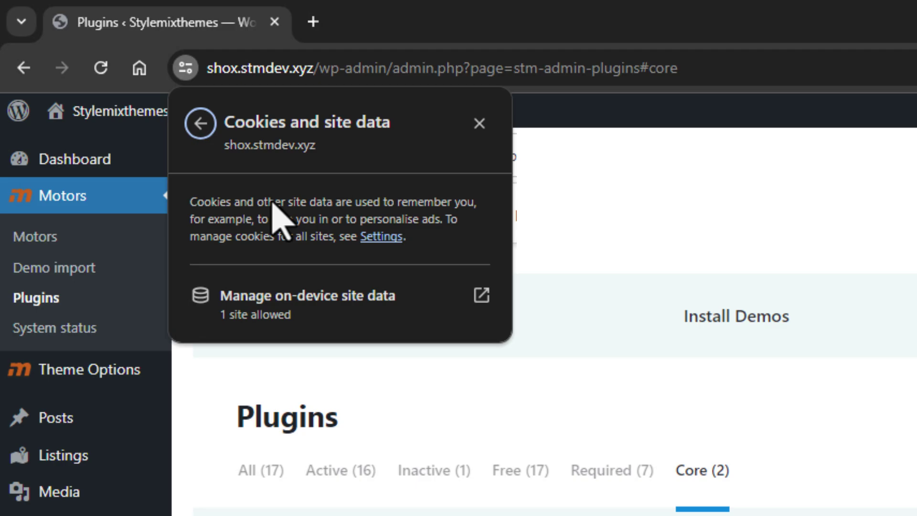
{"action": "left_click", "coordinate": [386, 295]}
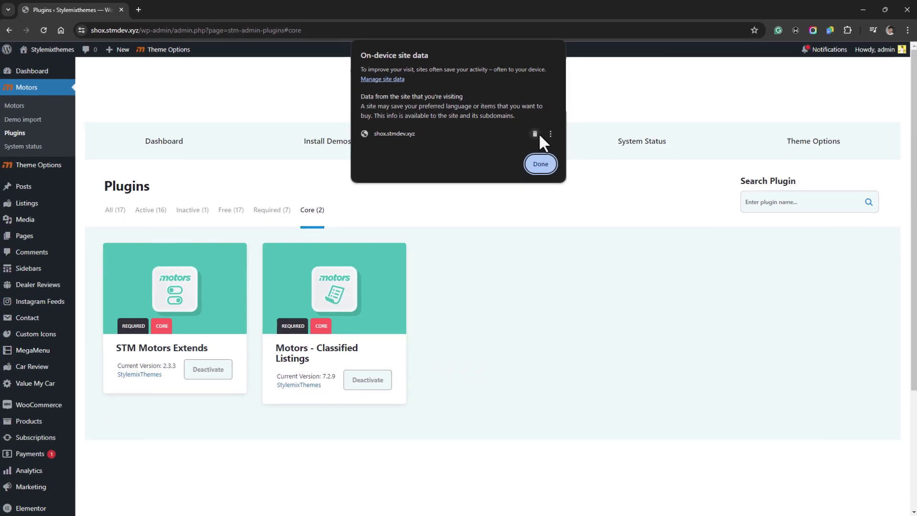
{"action": "left_click", "coordinate": [574, 228]}
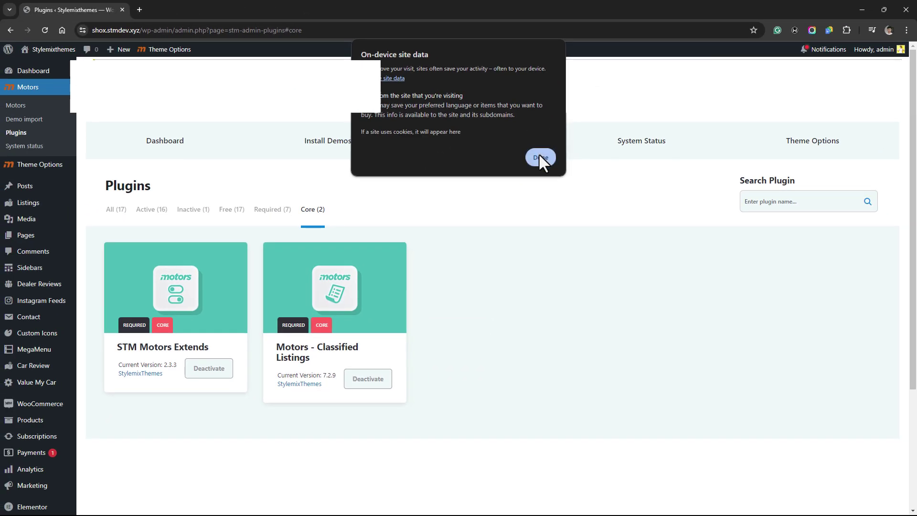
{"action": "left_click", "coordinate": [582, 278]}
{"action": "left_click", "coordinate": [213, 53]}
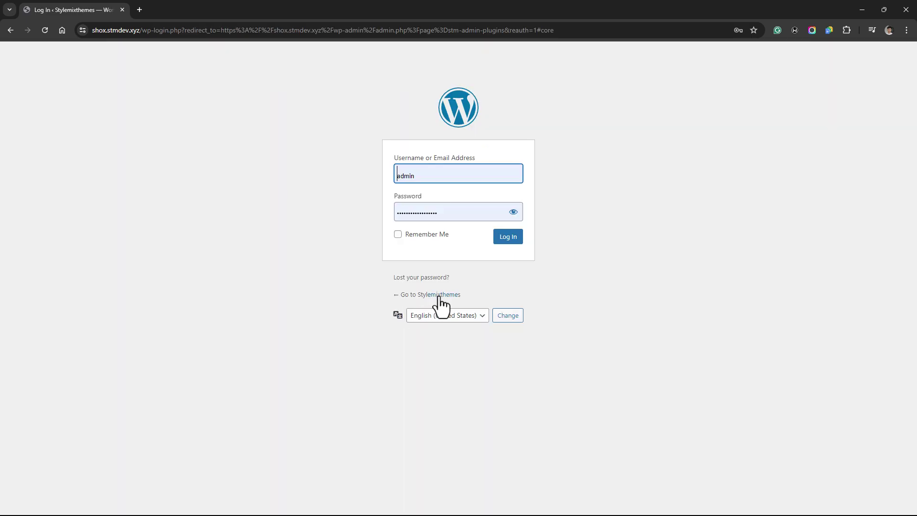
- Follow the login page's 'Go to Stylemixthemes' link to the Motors public homepage
{"action": "left_click", "coordinate": [442, 298]}
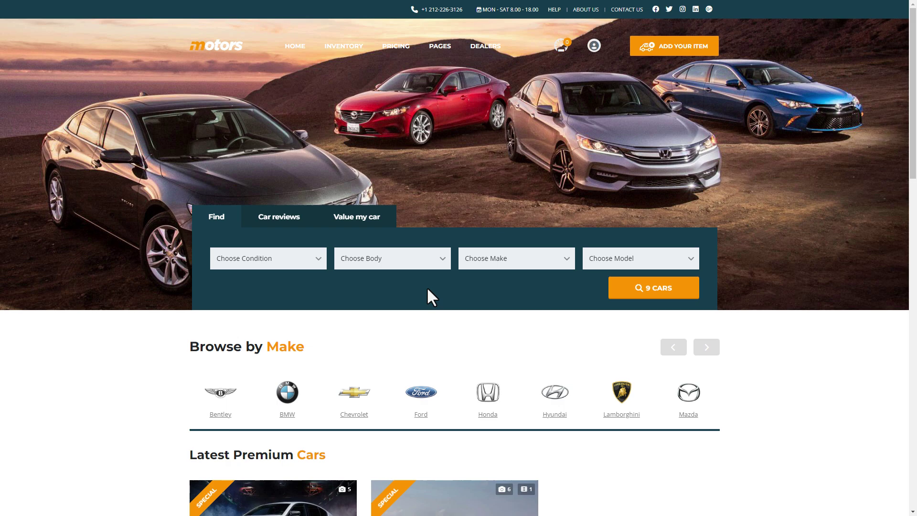
{"action": "scroll", "coordinate": [426, 287], "scroll_direction": "down", "scroll_amount": 2}
{"action": "scroll", "coordinate": [736, 292], "scroll_direction": "down", "scroll_amount": 2}
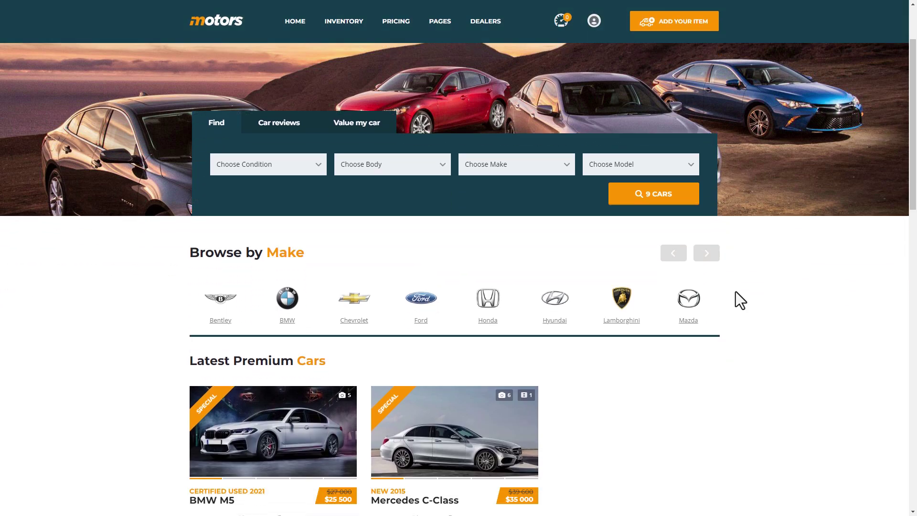
{"action": "scroll", "coordinate": [789, 293], "scroll_direction": "down", "scroll_amount": 3}
{"action": "scroll", "coordinate": [789, 293], "scroll_direction": "down", "scroll_amount": 2}
{"action": "scroll", "coordinate": [788, 293], "scroll_direction": "down", "scroll_amount": 1}
{"action": "scroll", "coordinate": [789, 294], "scroll_direction": "down", "scroll_amount": 3}
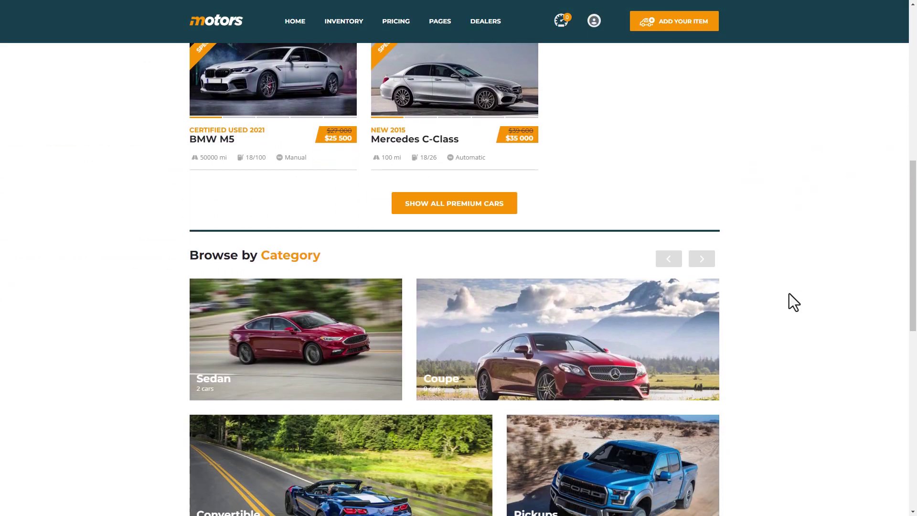
{"action": "scroll", "coordinate": [789, 293], "scroll_direction": "down", "scroll_amount": 2}
{"action": "scroll", "coordinate": [788, 295], "scroll_direction": "down", "scroll_amount": 2}
{"action": "scroll", "coordinate": [788, 295], "scroll_direction": "down", "scroll_amount": 1}
{"action": "scroll", "coordinate": [787, 294], "scroll_direction": "down", "scroll_amount": 2}
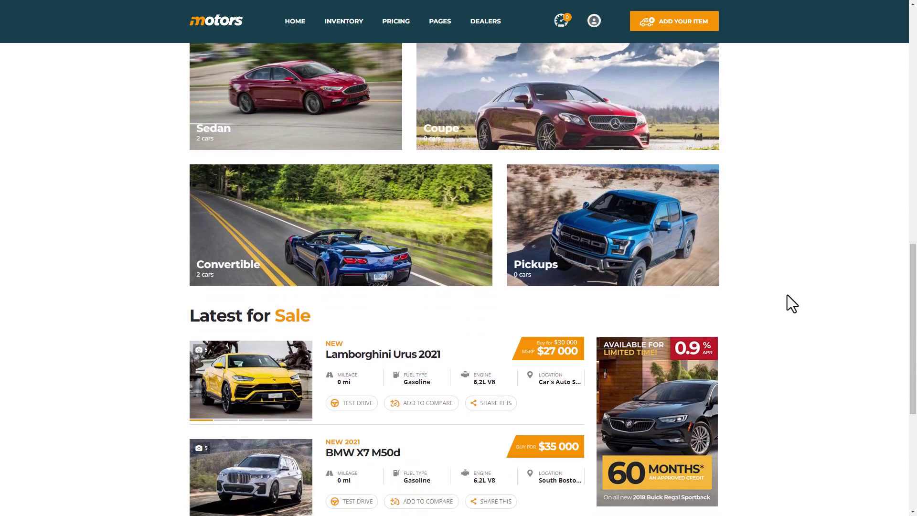
{"action": "scroll", "coordinate": [788, 295], "scroll_direction": "down", "scroll_amount": 2}
{"action": "scroll", "coordinate": [788, 295], "scroll_direction": "down", "scroll_amount": 2}
{"action": "scroll", "coordinate": [788, 295], "scroll_direction": "down", "scroll_amount": 1}
{"action": "scroll", "coordinate": [788, 295], "scroll_direction": "down", "scroll_amount": 2}
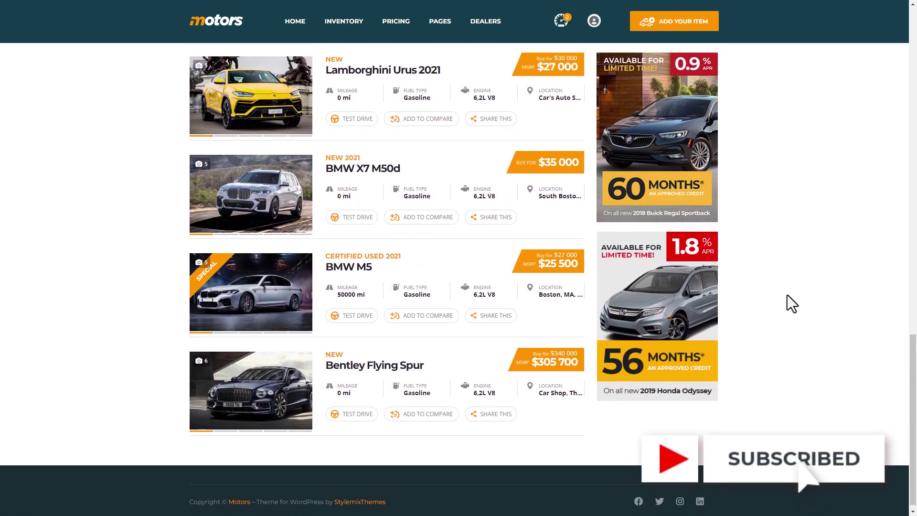
{"action": "scroll", "coordinate": [788, 295], "scroll_direction": "up", "scroll_amount": 2}
{"action": "scroll", "coordinate": [788, 295], "scroll_direction": "up", "scroll_amount": 2}
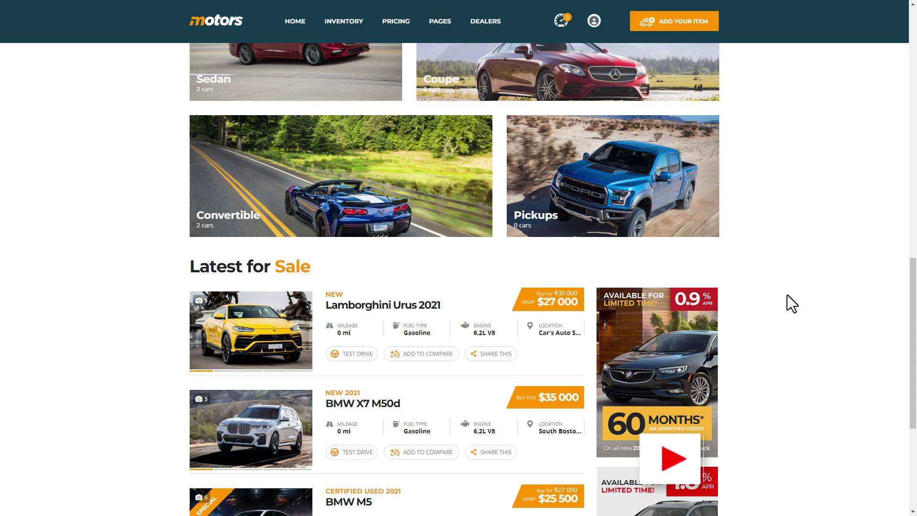
{"action": "scroll", "coordinate": [788, 295], "scroll_direction": "up", "scroll_amount": 2}
{"action": "scroll", "coordinate": [788, 295], "scroll_direction": "up", "scroll_amount": 3}
{"action": "scroll", "coordinate": [788, 294], "scroll_direction": "up", "scroll_amount": 3}
{"action": "scroll", "coordinate": [788, 295], "scroll_direction": "up", "scroll_amount": 3}
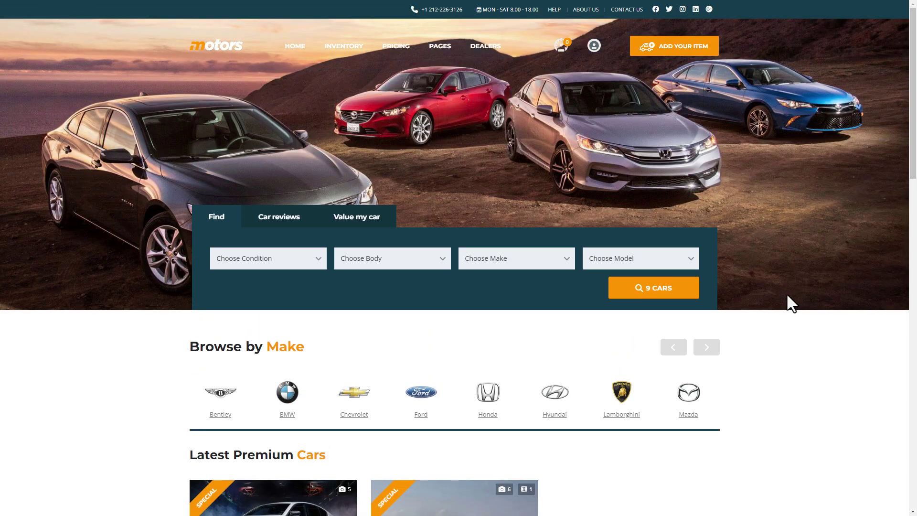